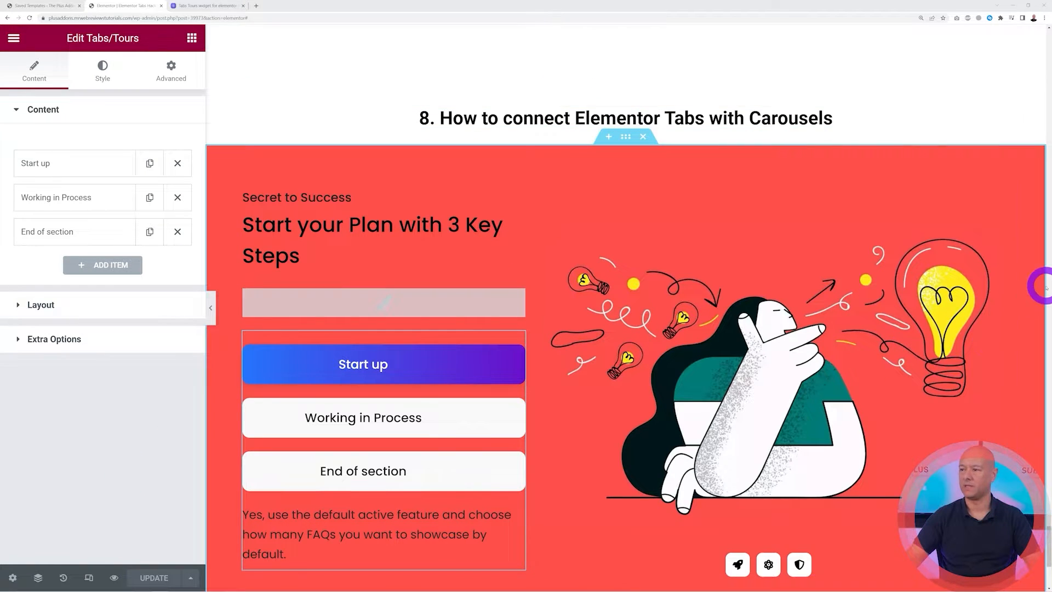
# Preview the Working in Process and End of section tabs in section 8, and compare them with the Tabs/Tours demo page.
pyautogui.scroll(-2, 1039, 285)
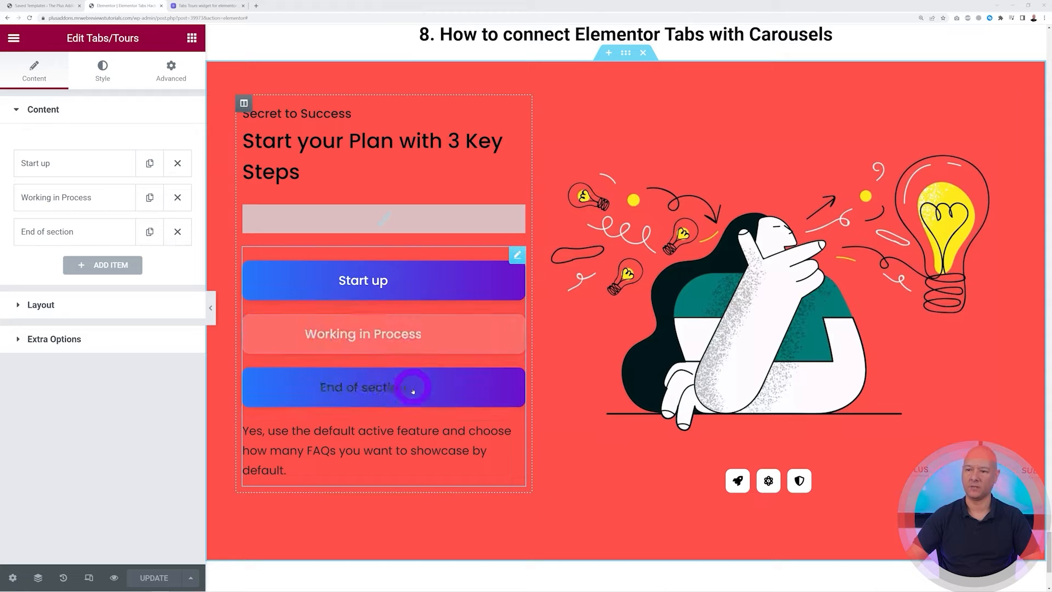
pyautogui.click(407, 330)
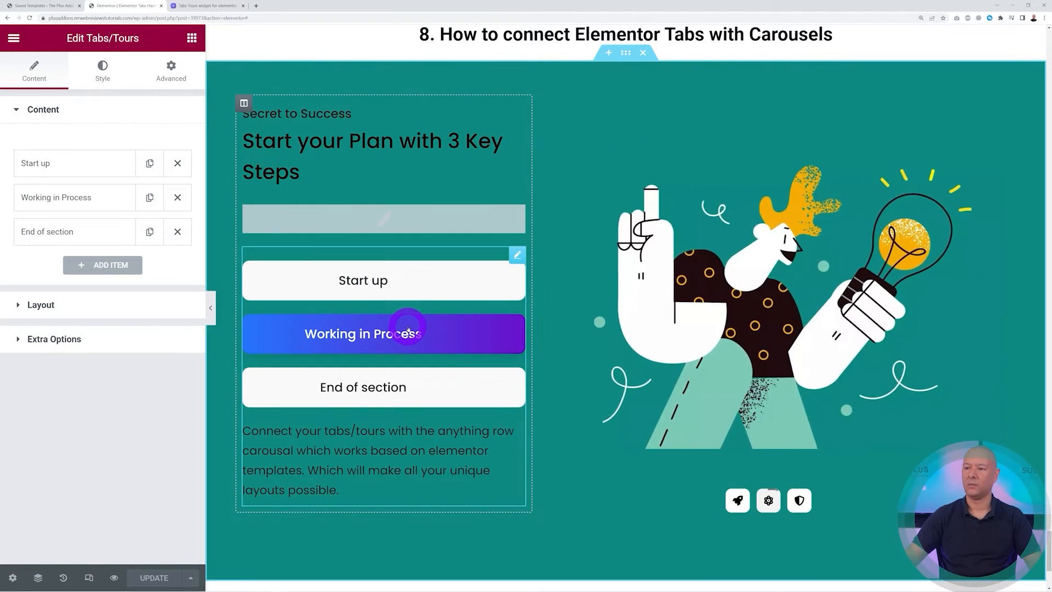
pyautogui.click(401, 385)
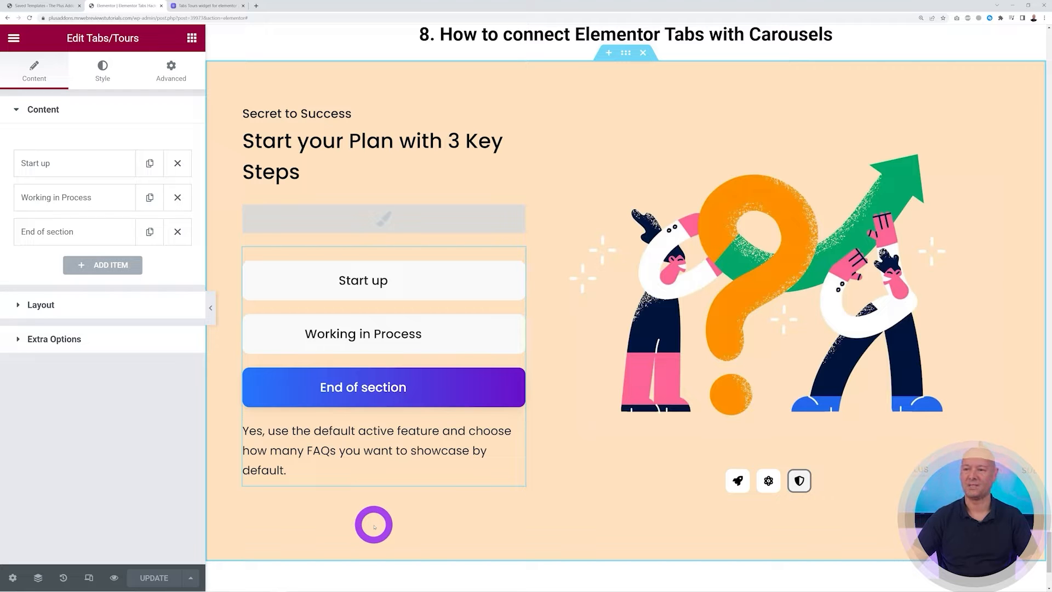
pyautogui.click(218, 5)
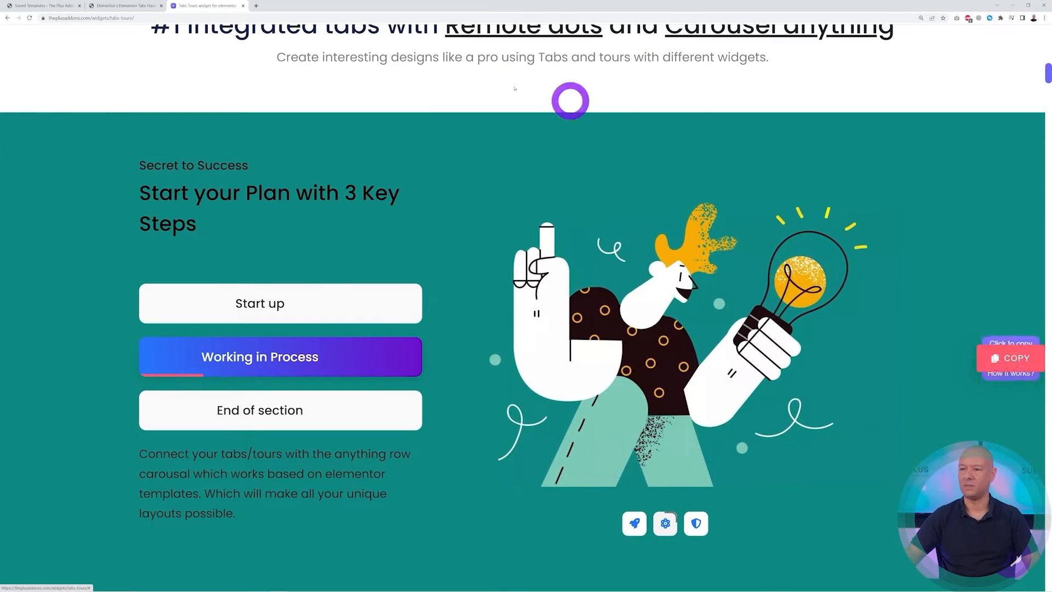
pyautogui.click(137, 7)
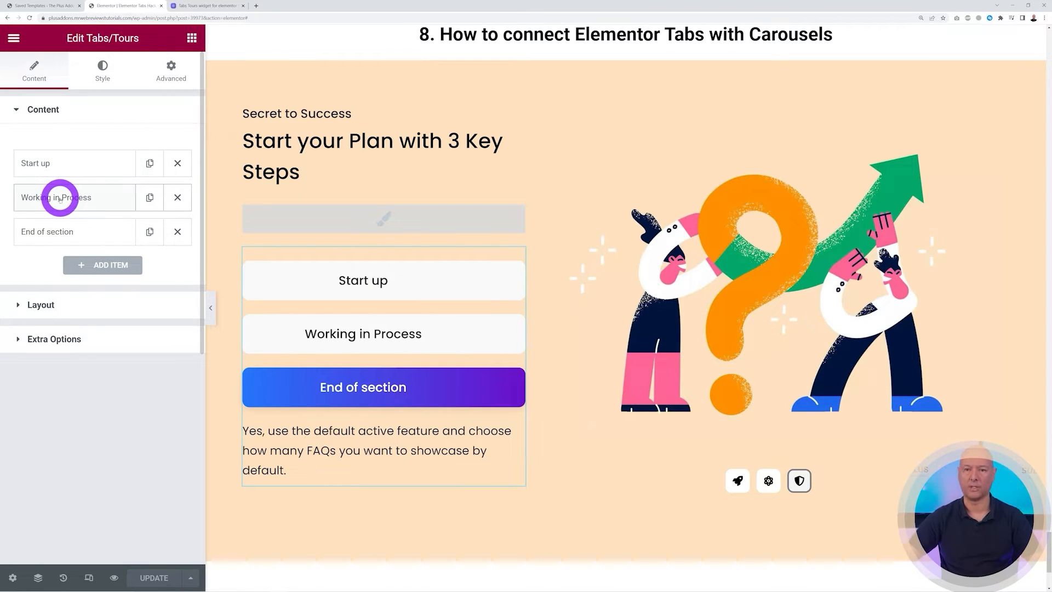
# Inspect the Start up item of the tabs widget and the content type options of Slide #1 in the Carousel Anything widget.
pyautogui.click(48, 167)
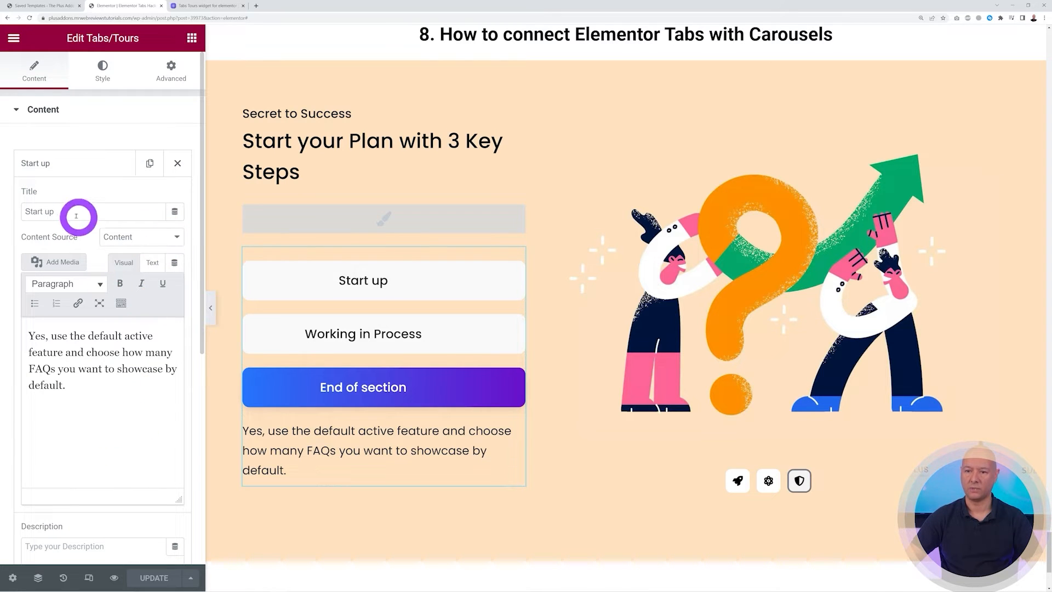
pyautogui.click(40, 165)
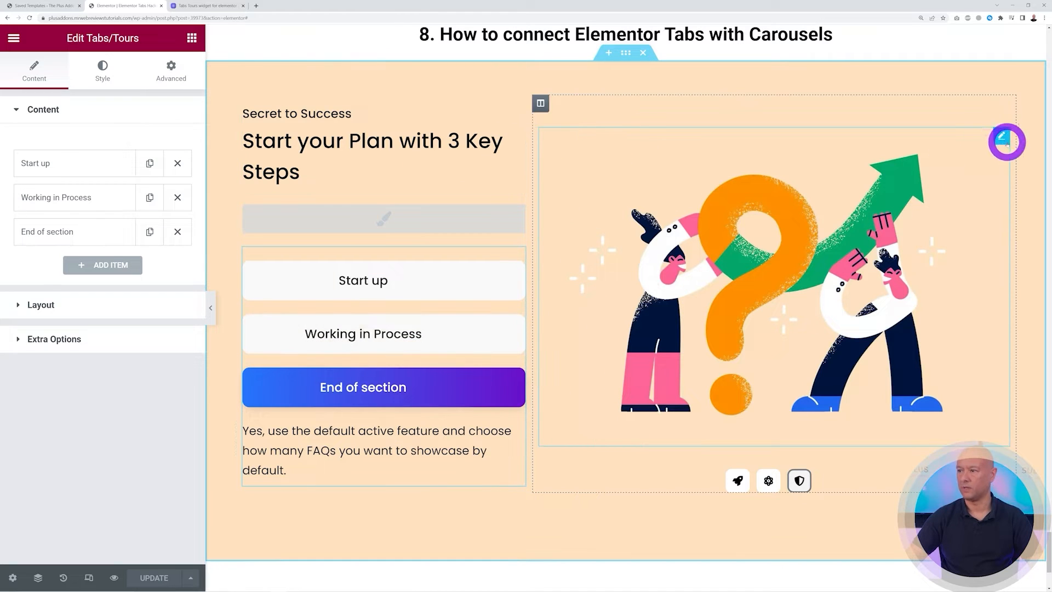
pyautogui.click(1002, 138)
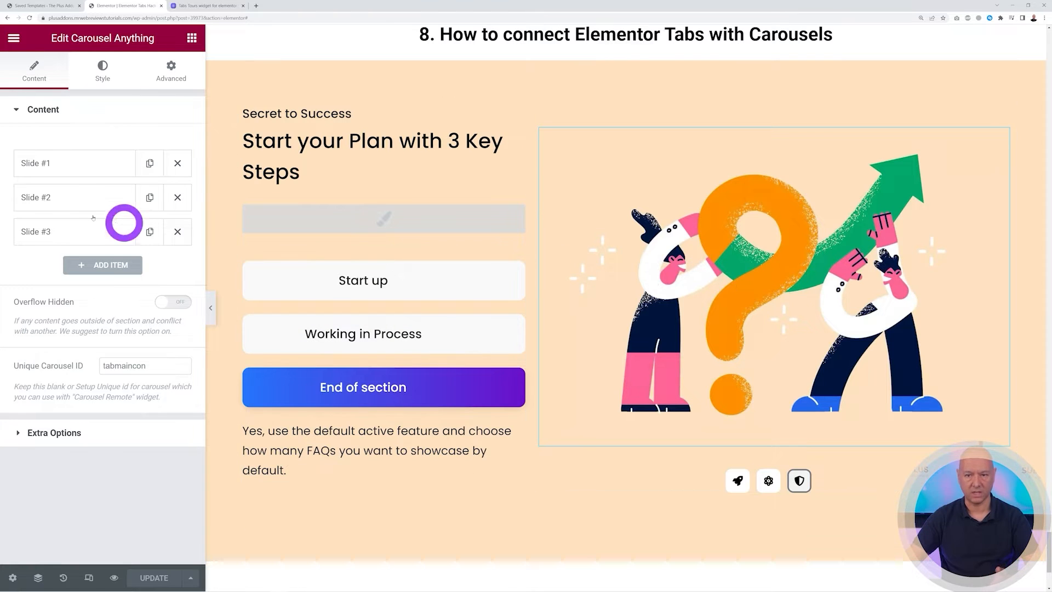
pyautogui.click(52, 166)
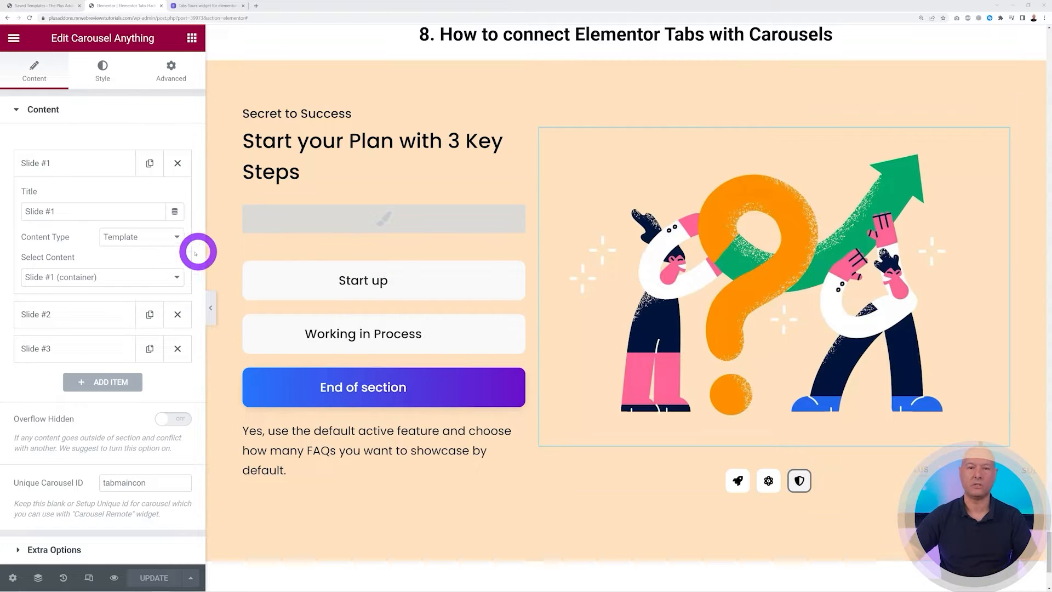
pyautogui.click(177, 239)
pyautogui.click(177, 239)
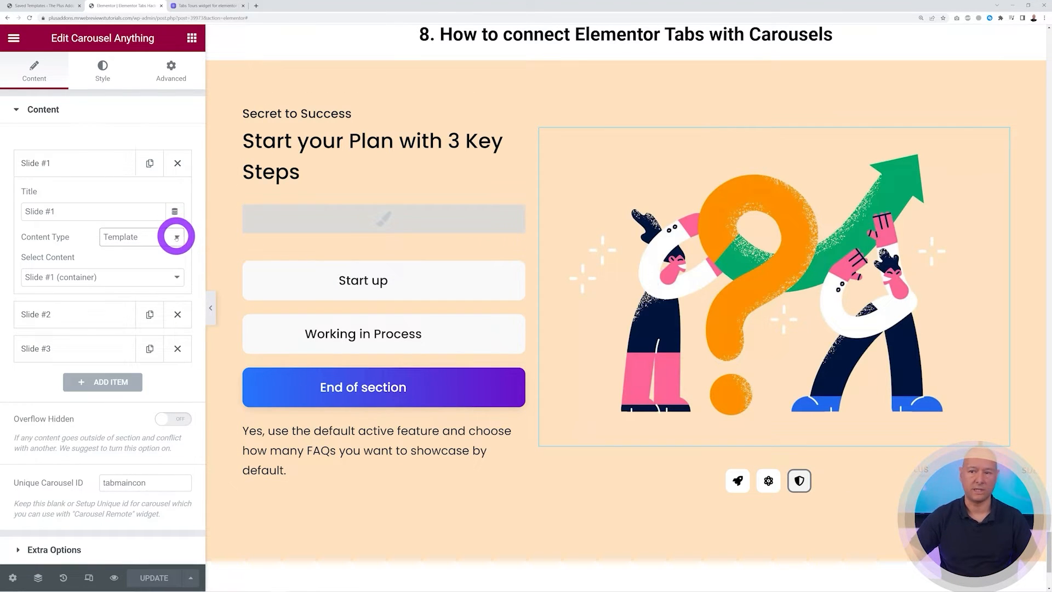
# Open the saved template Slide #1 for Elementor editing in a new browser tab, view its design and return to the template list.
pyautogui.click(28, 6)
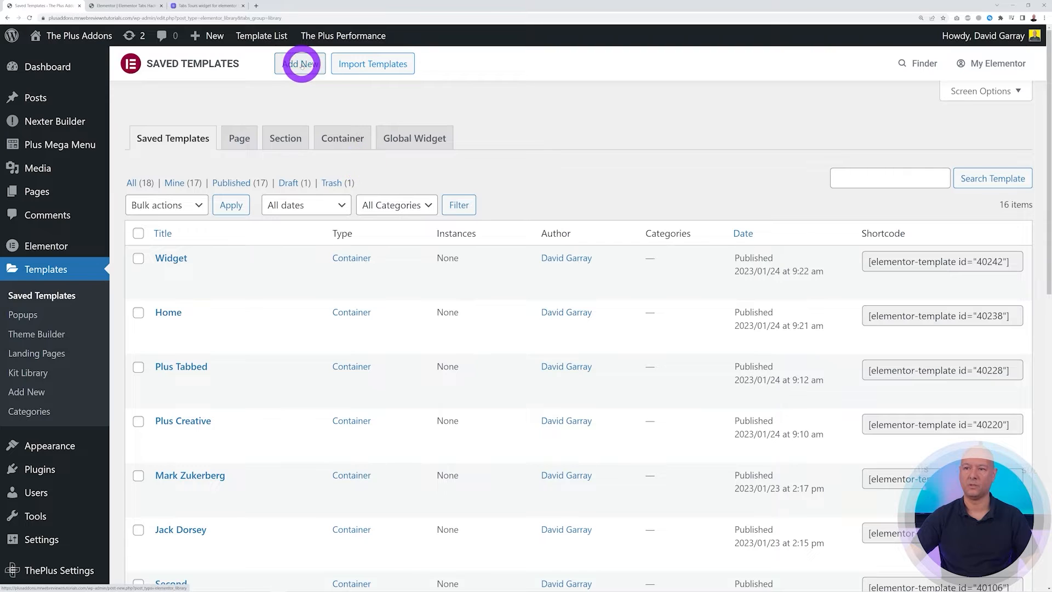
pyautogui.scroll(-3, 566, 285)
pyautogui.scroll(-9, 566, 285)
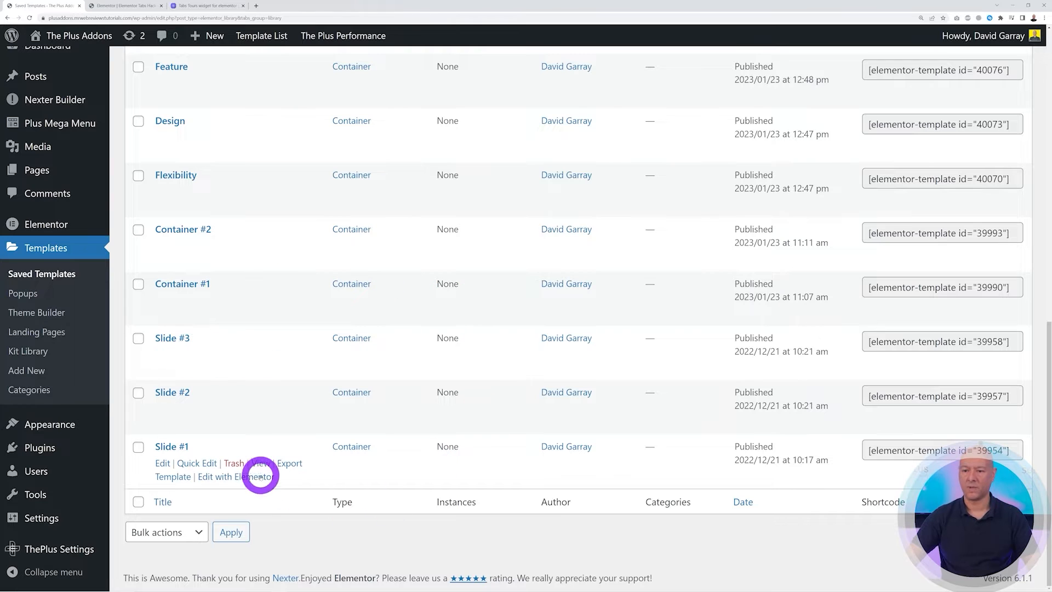
pyautogui.rightClick(271, 478)
pyautogui.click(274, 481)
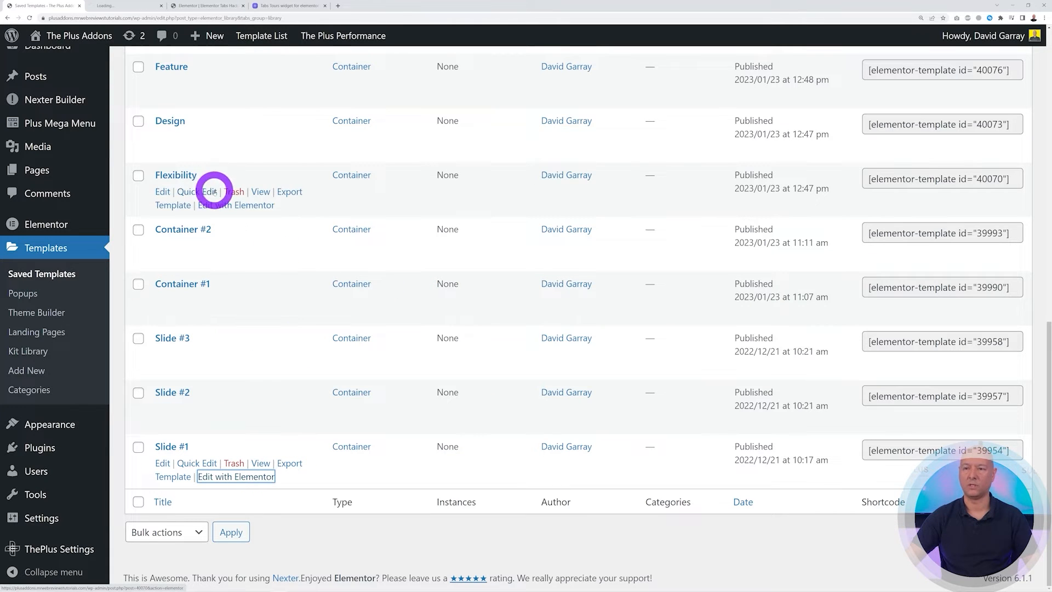
pyautogui.click(129, 6)
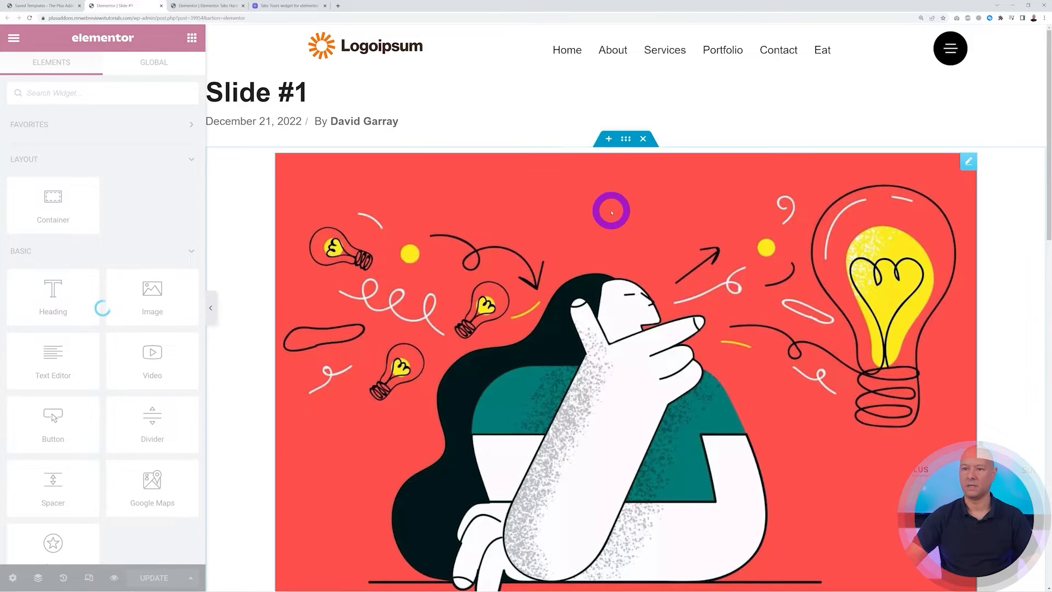
pyautogui.click(55, 6)
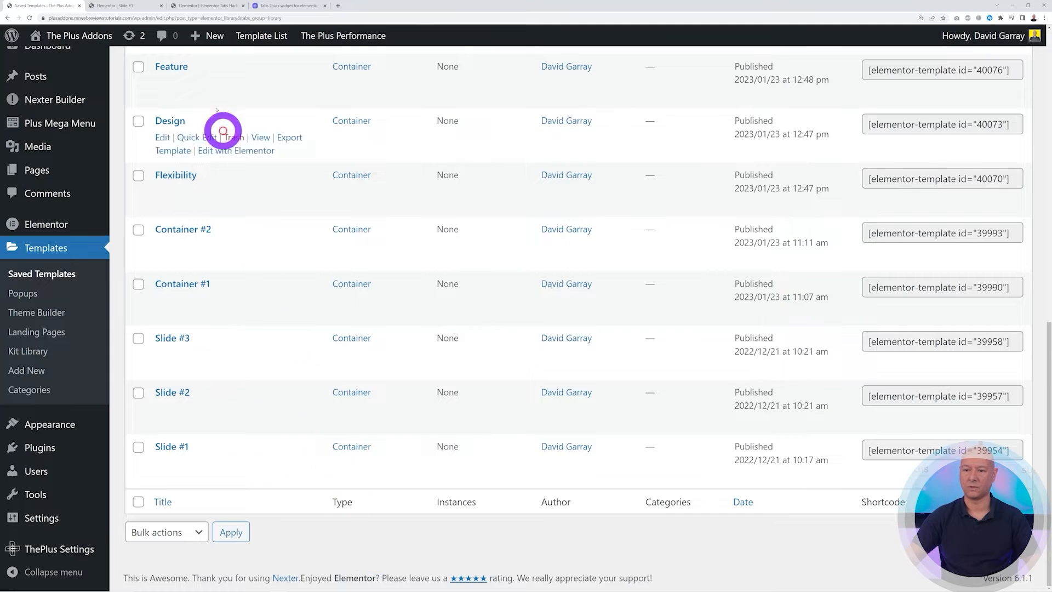
# Back in the tabs page editor, keep Slide #1's content type as Template and select Slide #1 (container) as its content.
pyautogui.click(192, 5)
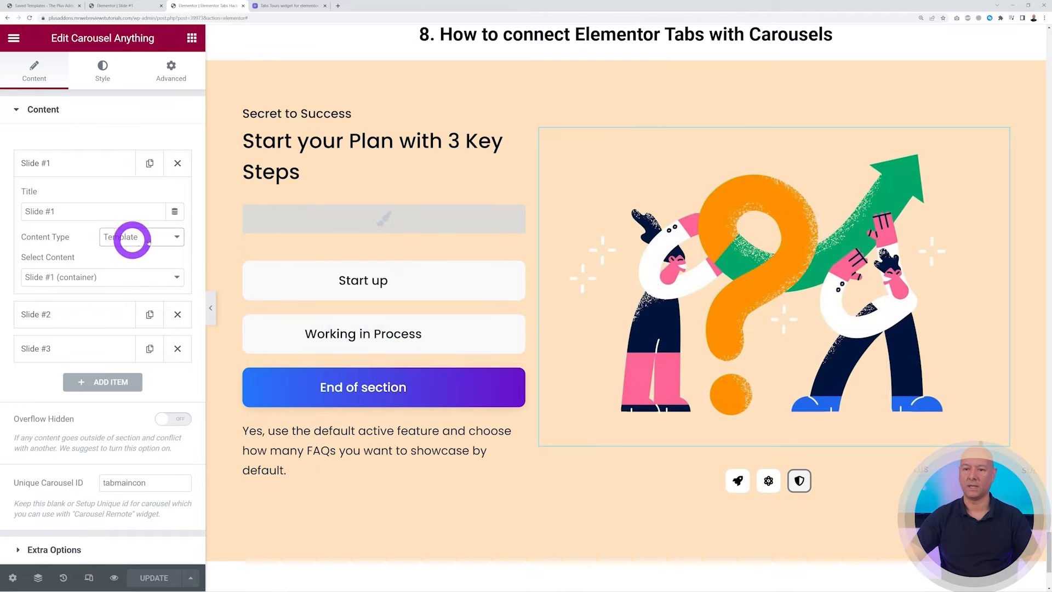
pyautogui.click(176, 238)
pyautogui.click(178, 242)
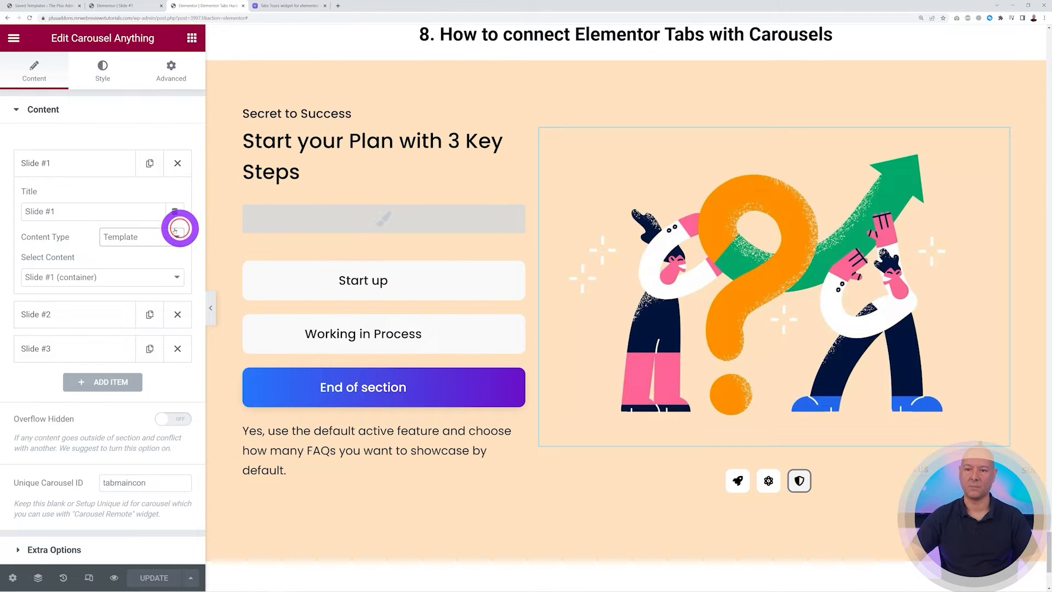
pyautogui.click(173, 277)
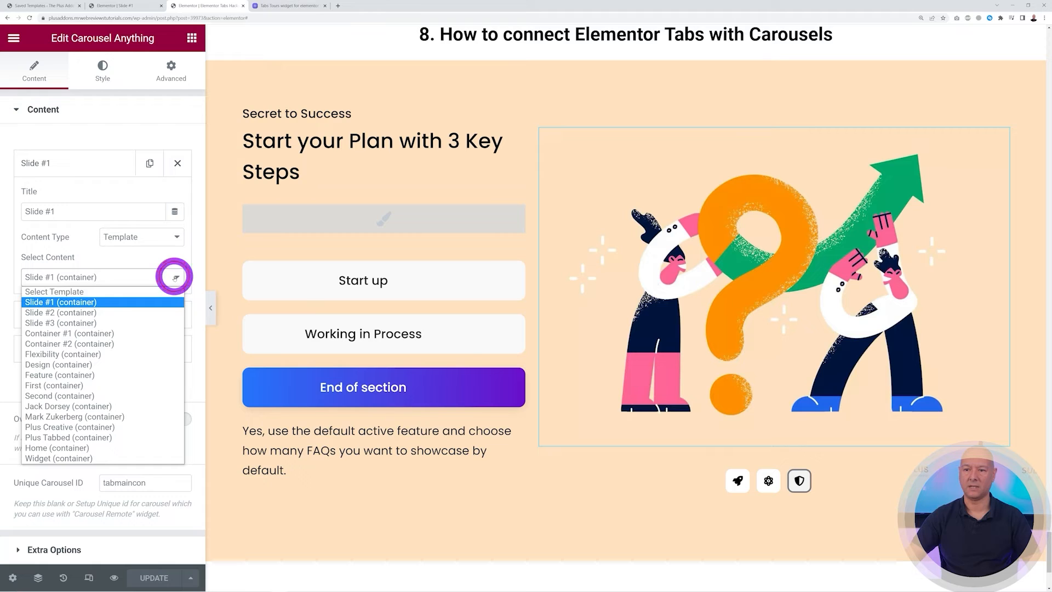
pyautogui.click(114, 302)
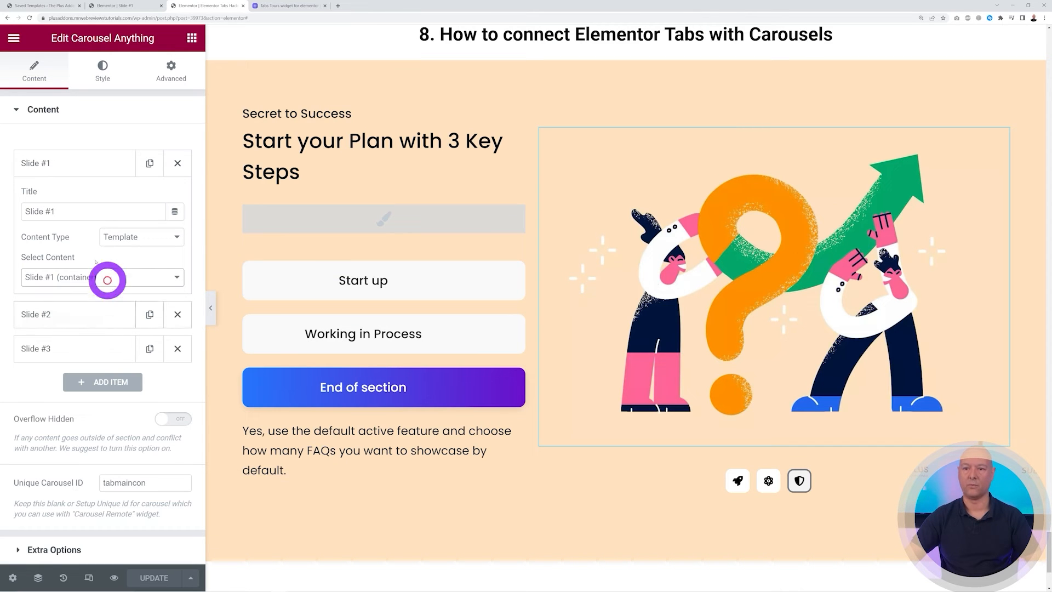
pyautogui.click(51, 162)
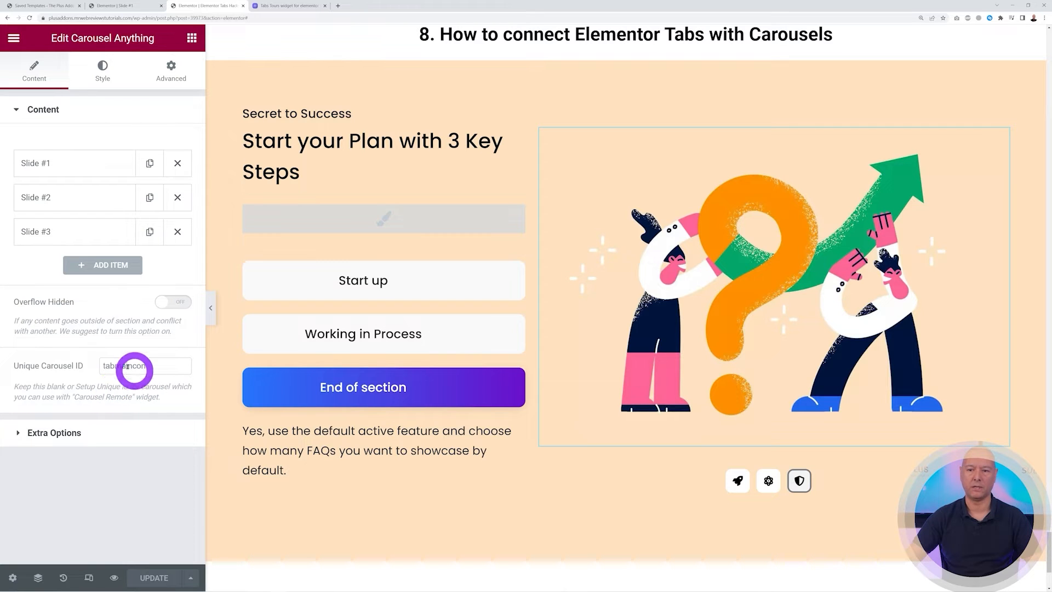
# Copy the carousel's unique ID tabmaincon into the Tabs/Tours widget's Carousel Connection ID and update the page.
pyautogui.moveTo(103, 365); pyautogui.dragTo(155, 367)
pyautogui.hotkey('ctrl', 'c')
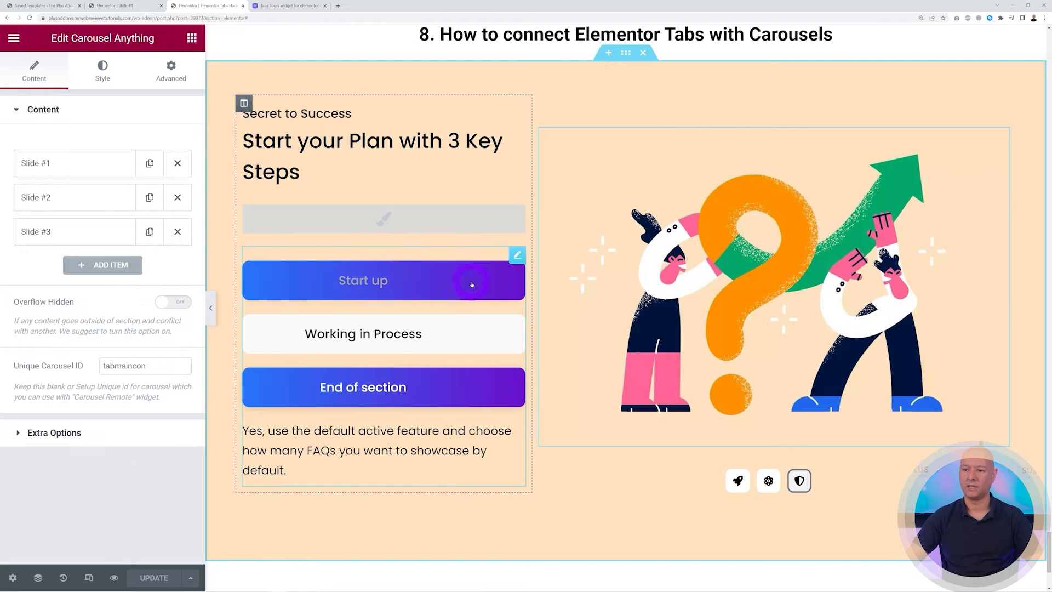
pyautogui.click(516, 258)
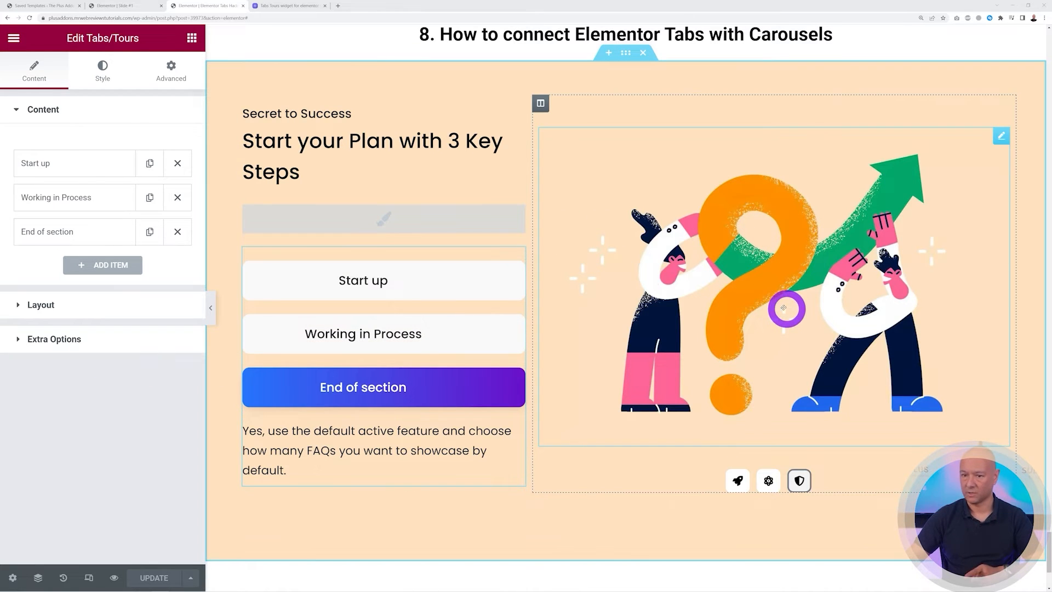
pyautogui.click(52, 344)
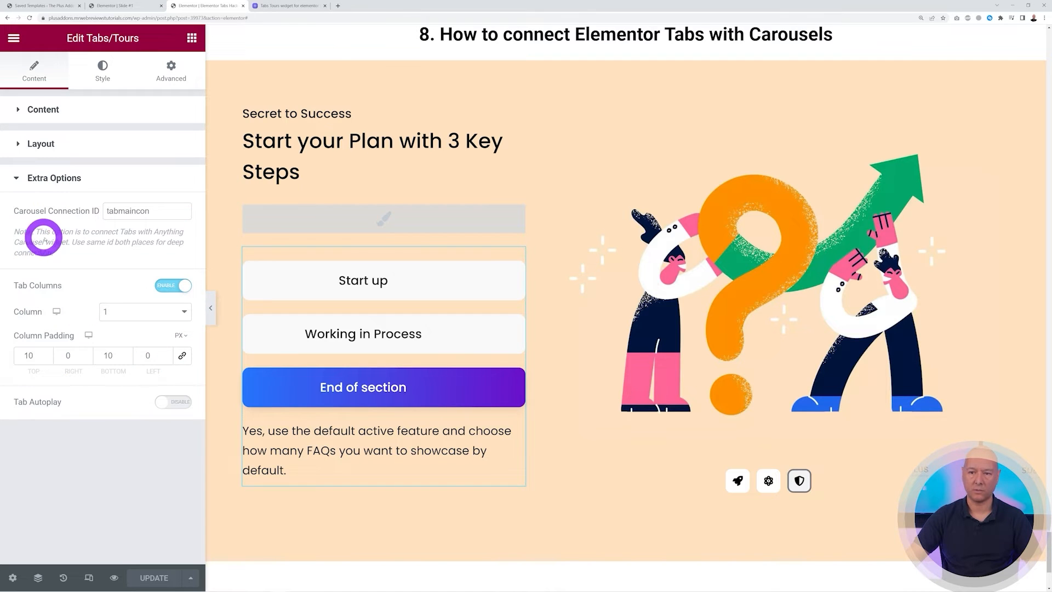
pyautogui.moveTo(167, 211); pyautogui.dragTo(104, 213)
pyautogui.hotkey('ctrl', 'v')
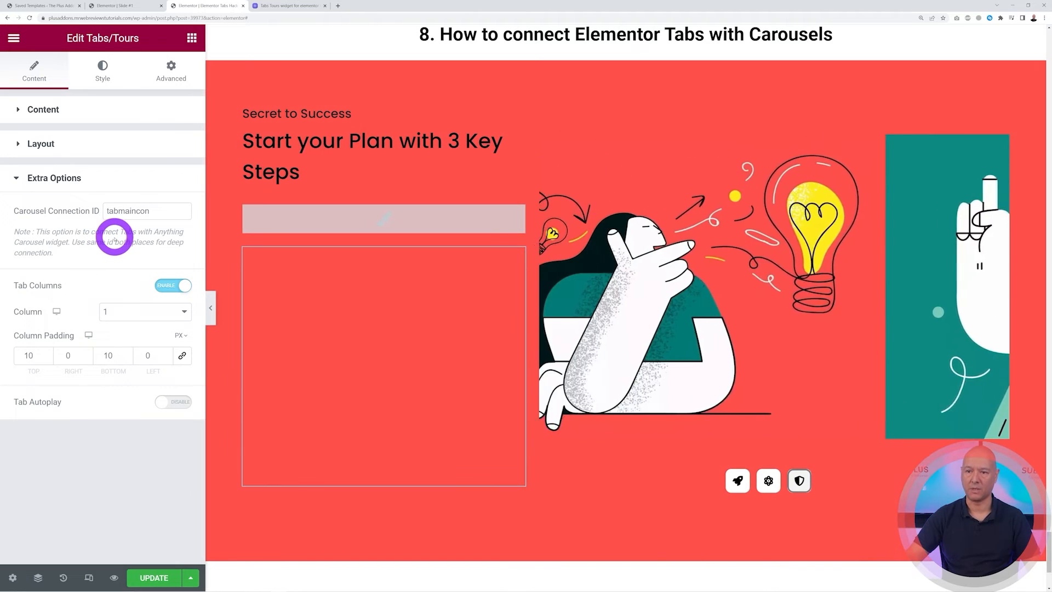
pyautogui.click(155, 578)
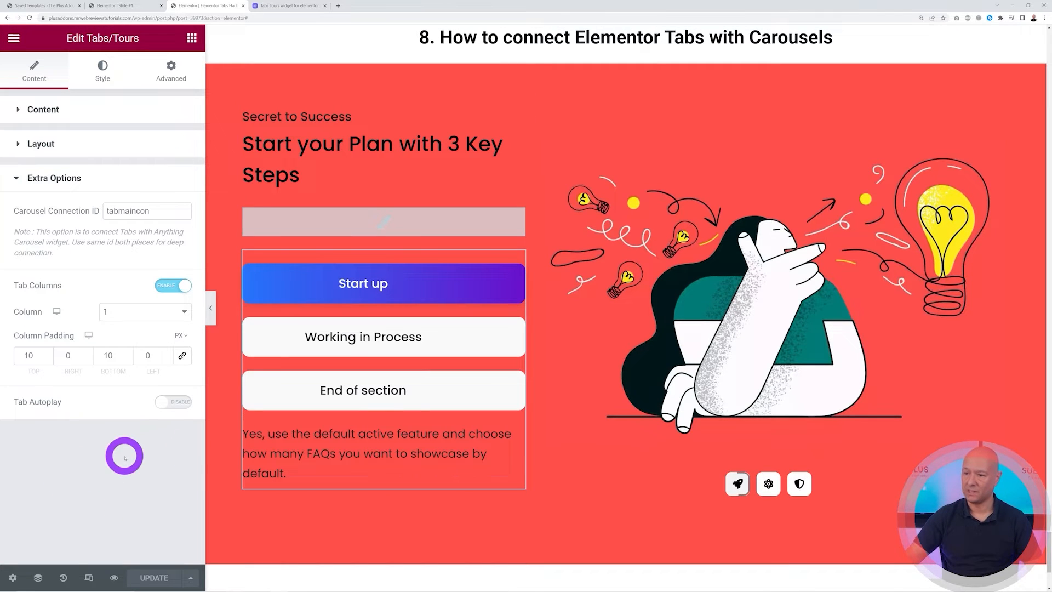
# Test the tab and carousel connection by switching between the Working in Process, End of section and Start up tabs.
pyautogui.click(410, 345)
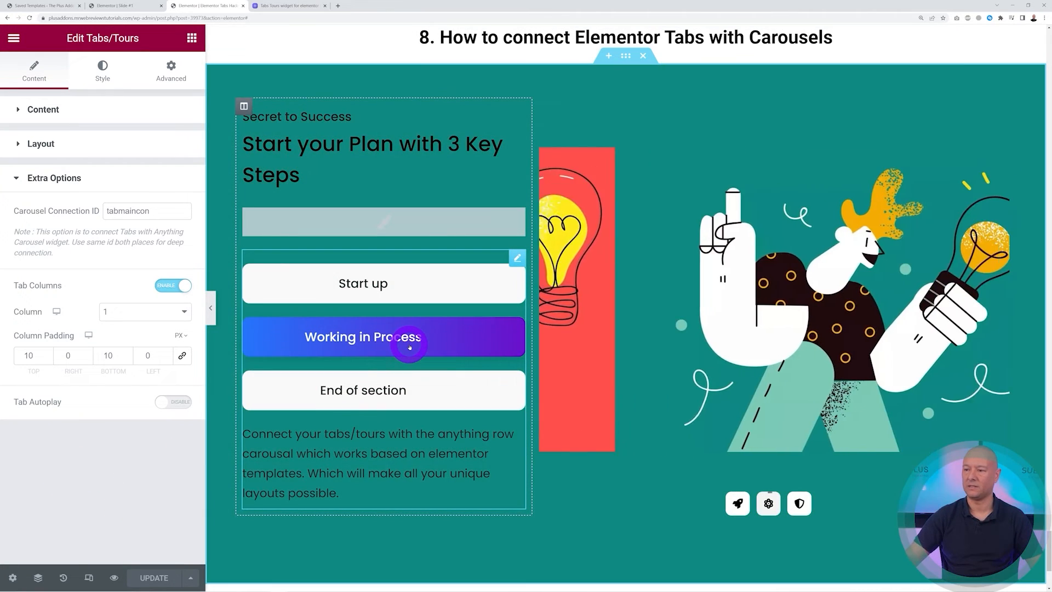
pyautogui.click(445, 391)
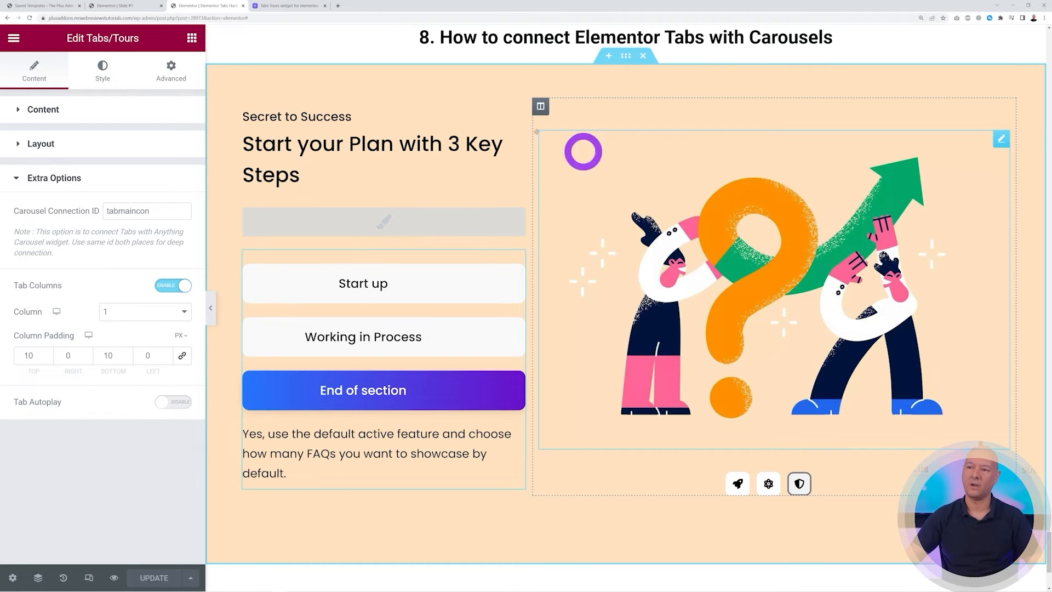
pyautogui.click(432, 287)
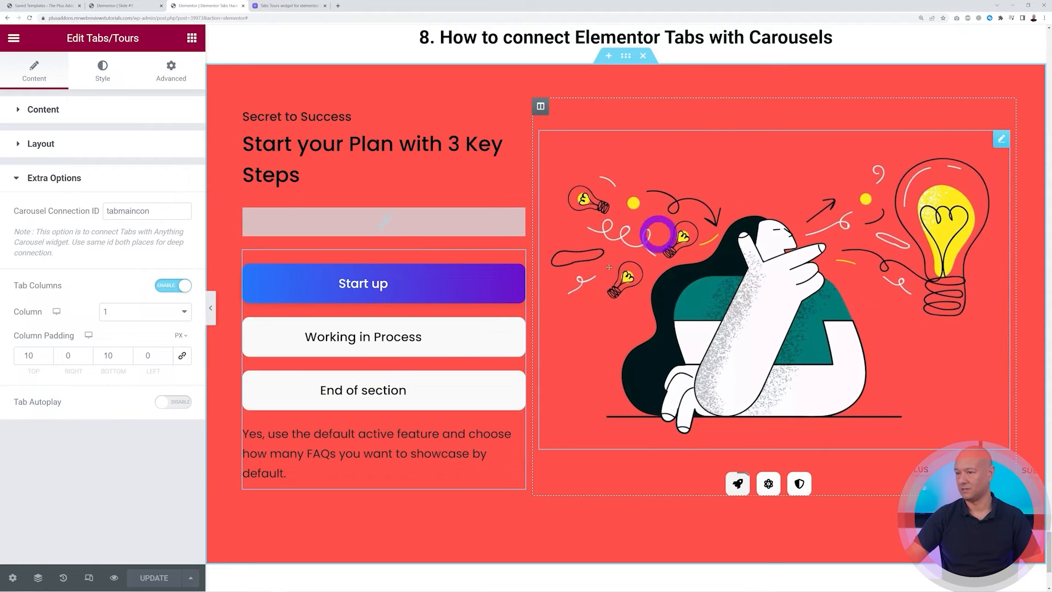
pyautogui.click(399, 344)
pyautogui.click(387, 392)
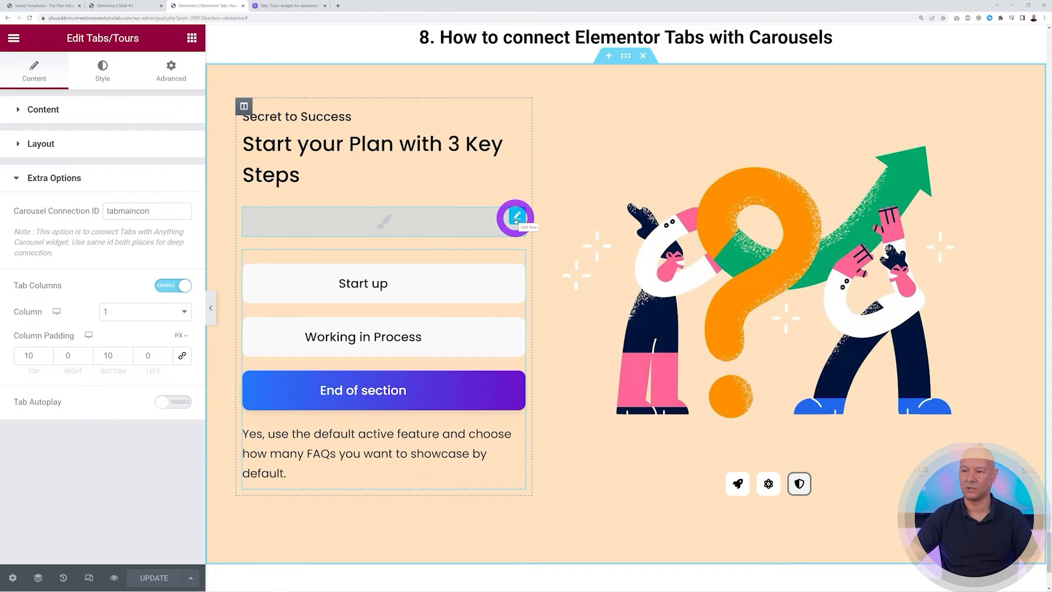
# Open the Row Background widget above the tabs and review its deep layer background options, keeping Carousel Background.
pyautogui.click(516, 217)
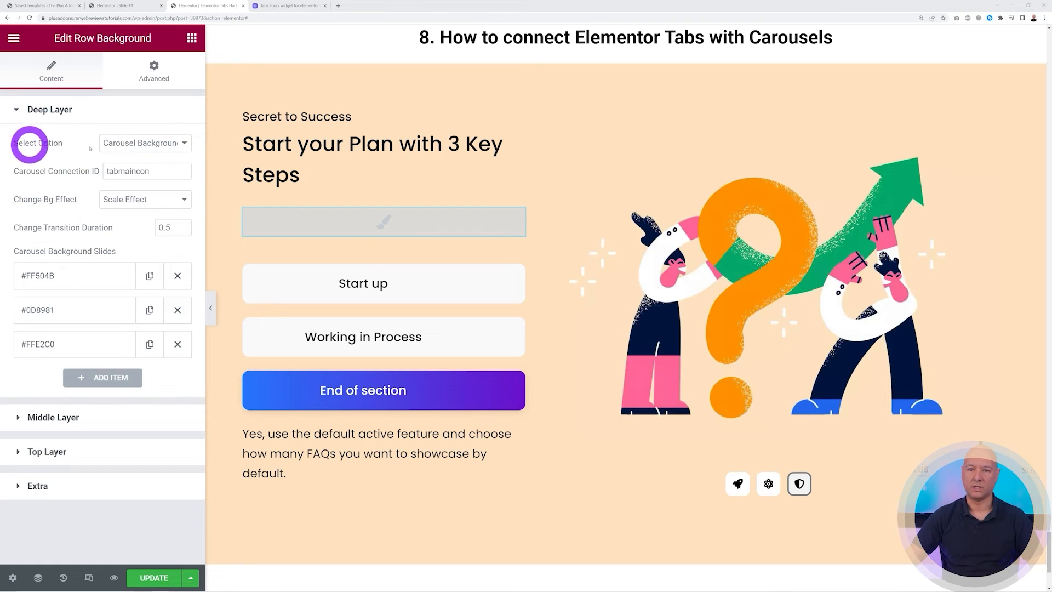
pyautogui.click(183, 143)
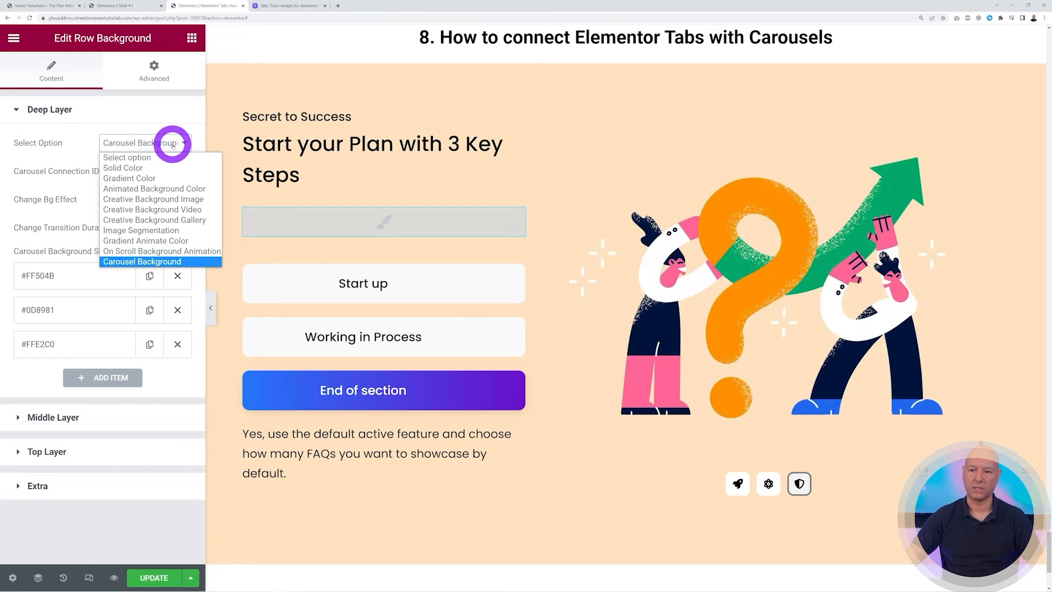
pyautogui.click(176, 144)
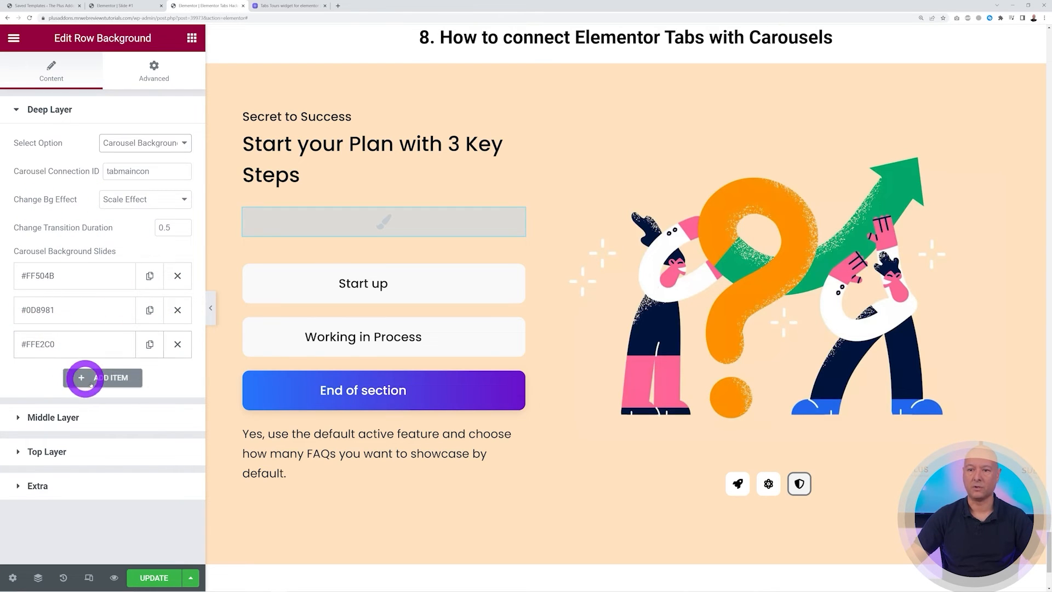
# Examine the color picker and eyedropper of the #FFE2C0 carousel background slide, and switch to the Tabs/Tours demo page.
pyautogui.click(50, 347)
pyautogui.scroll(-2, 66, 360)
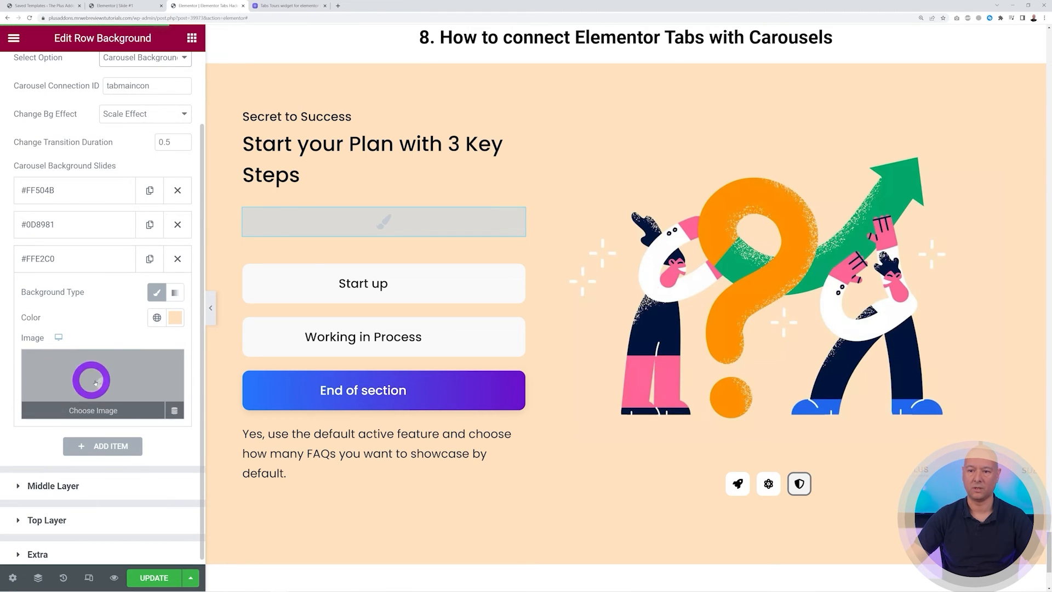
pyautogui.click(175, 321)
pyautogui.click(259, 343)
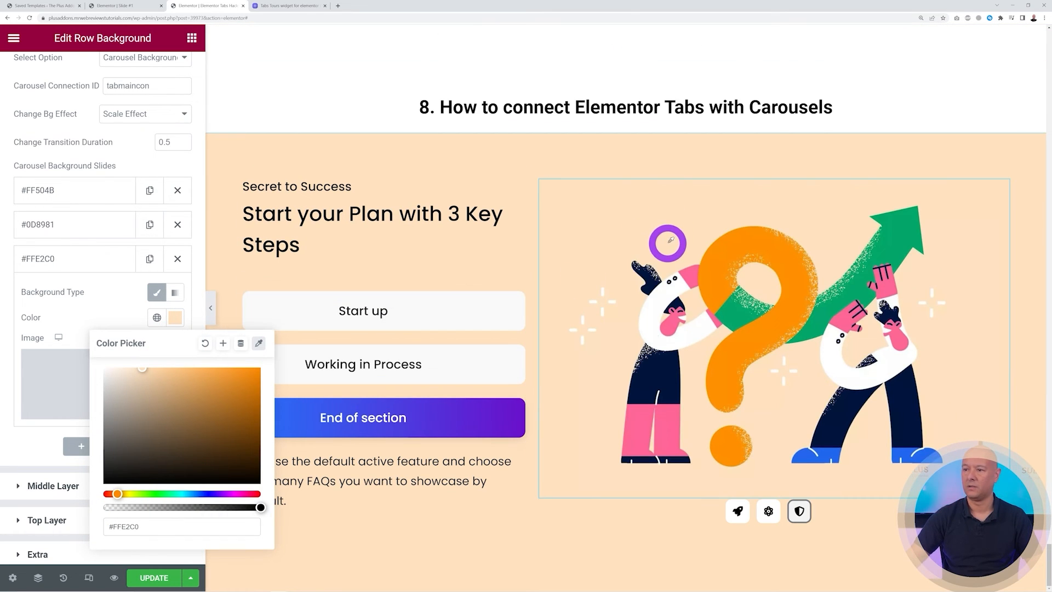
pyautogui.click(122, 310)
pyautogui.click(290, 5)
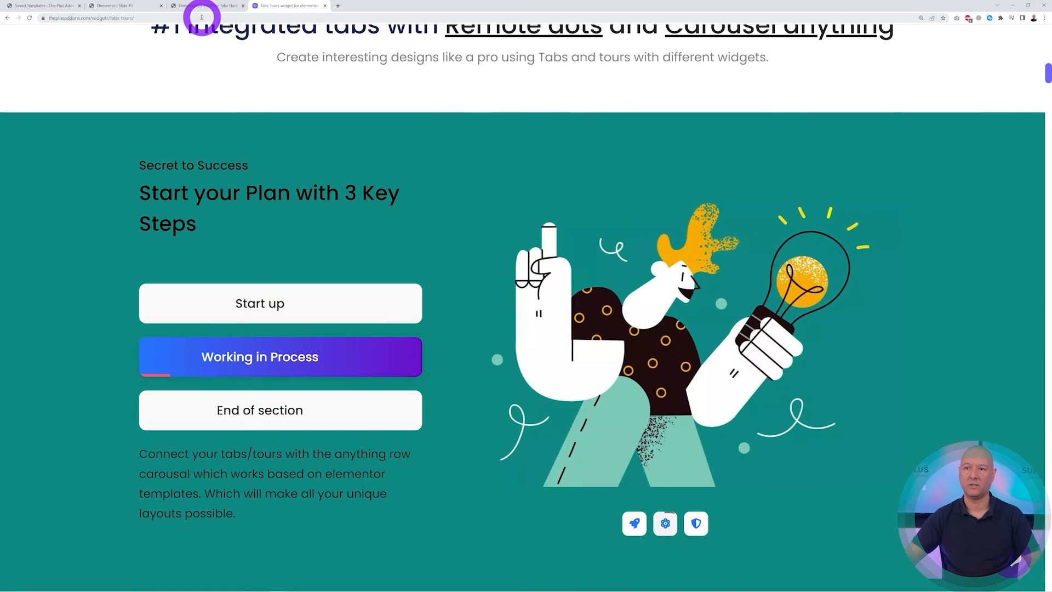
# Return to the Elementor page editor and enable Tab Autoplay in the Tabs/Tours widget's extra options.
pyautogui.click(193, 7)
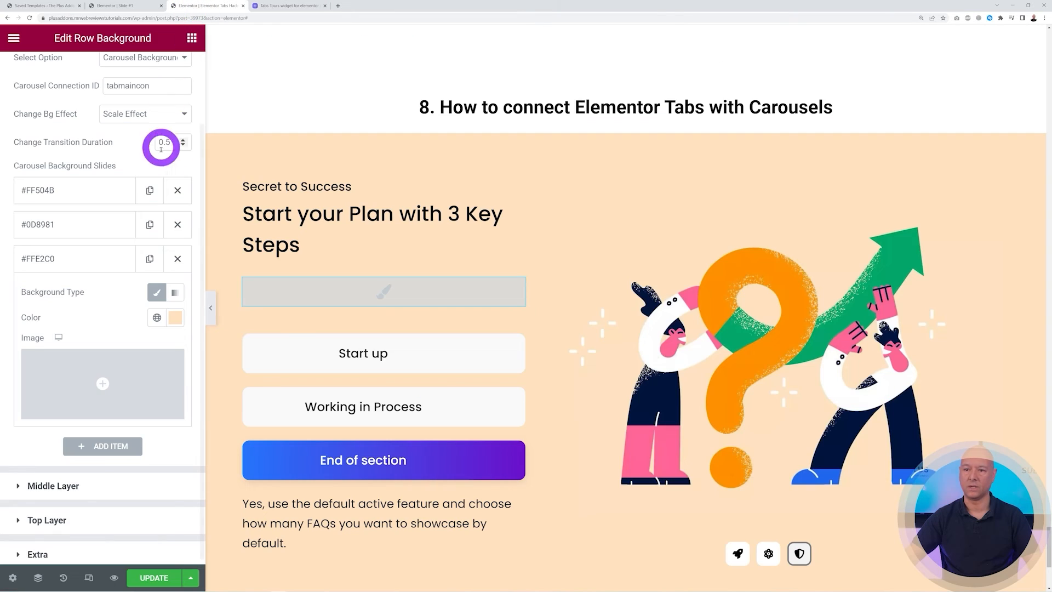
pyautogui.scroll(2, 71, 301)
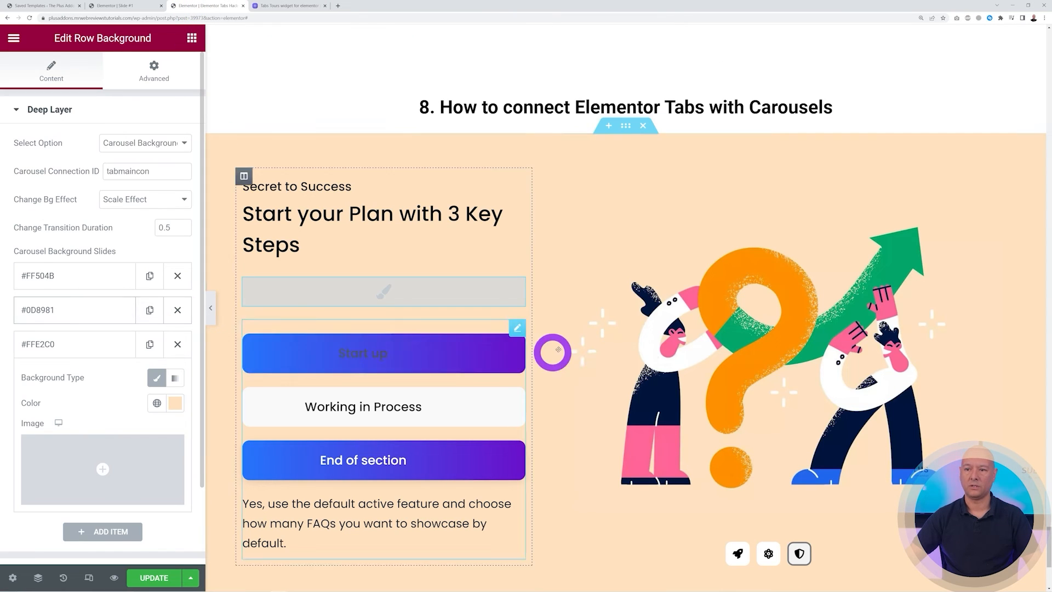
pyautogui.click(517, 331)
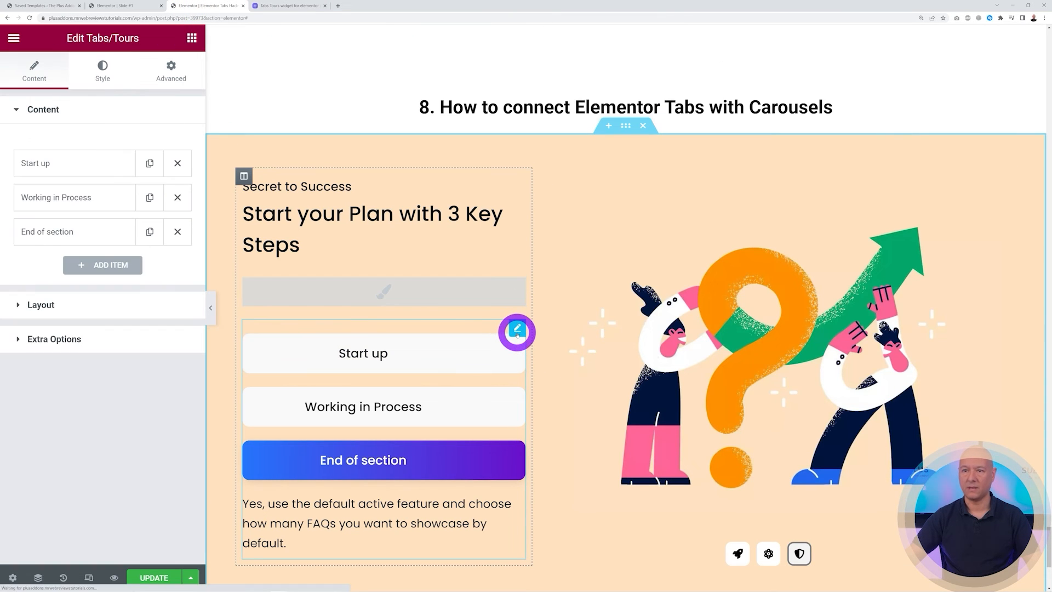
pyautogui.click(53, 339)
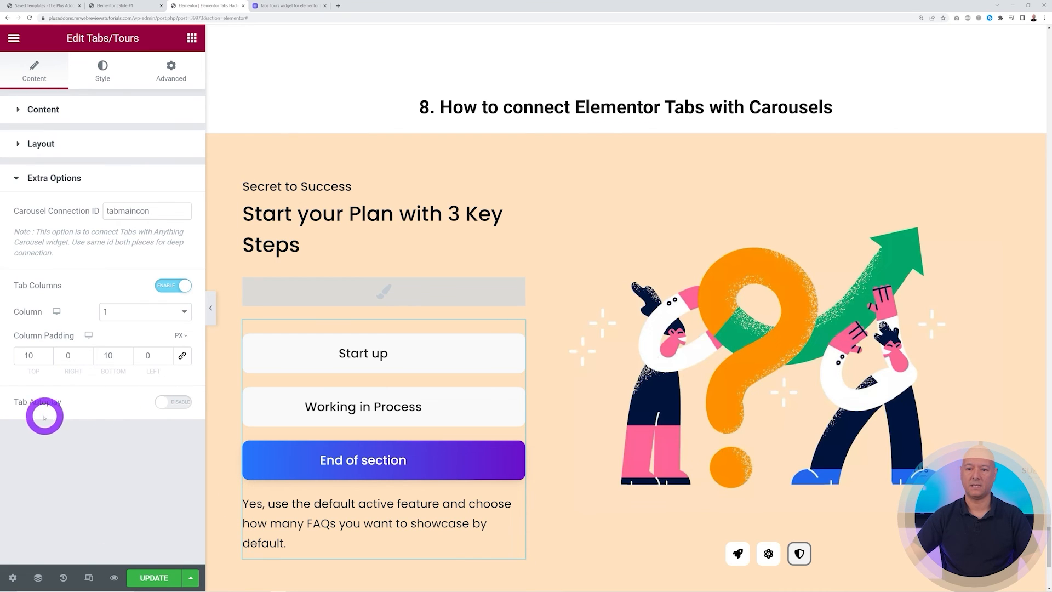
pyautogui.click(164, 406)
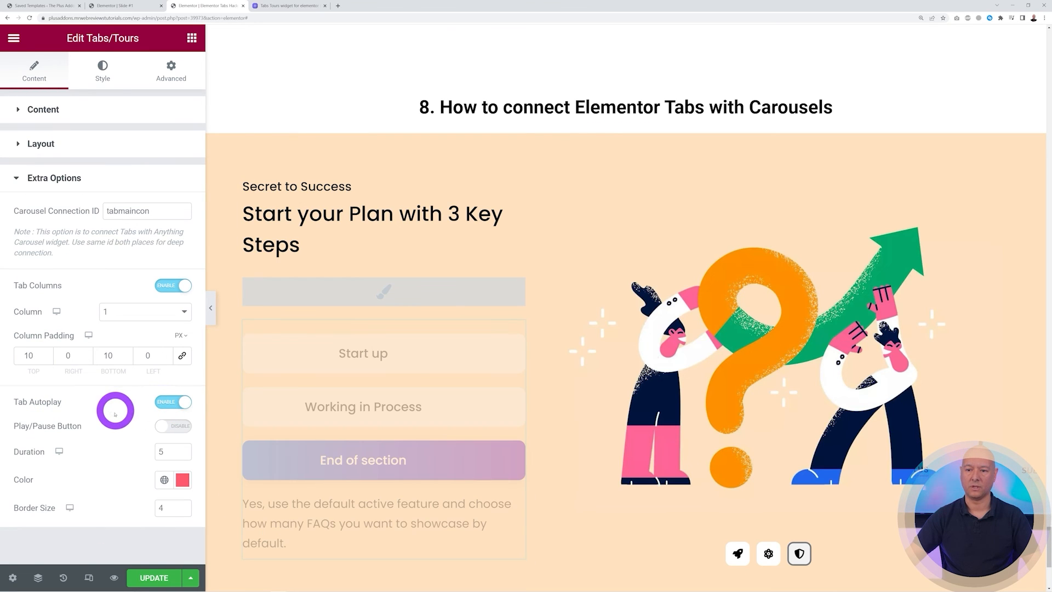
pyautogui.scroll(-4, 470, 427)
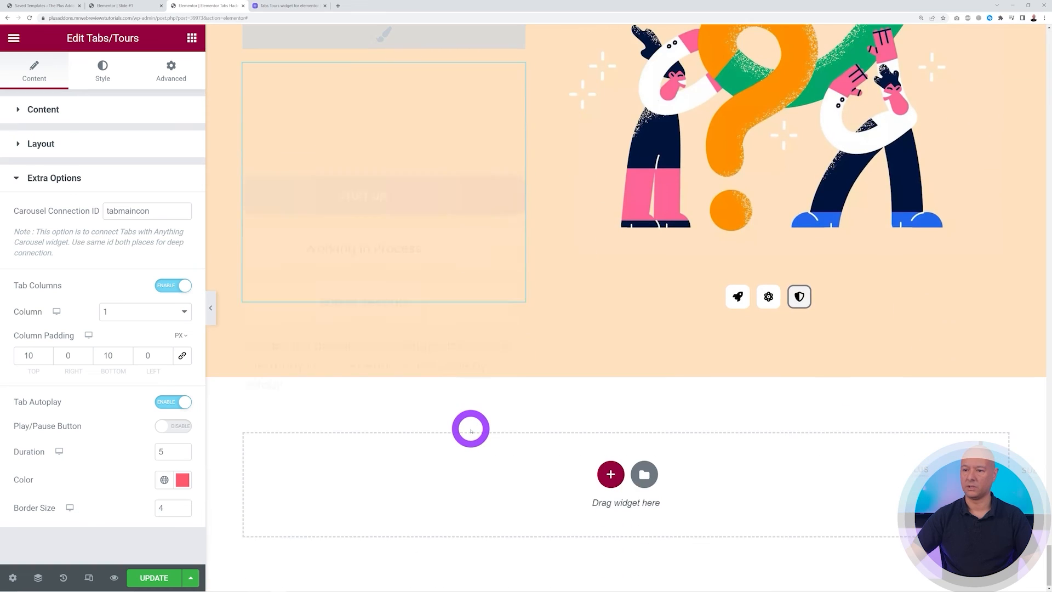
pyautogui.scroll(1, 470, 429)
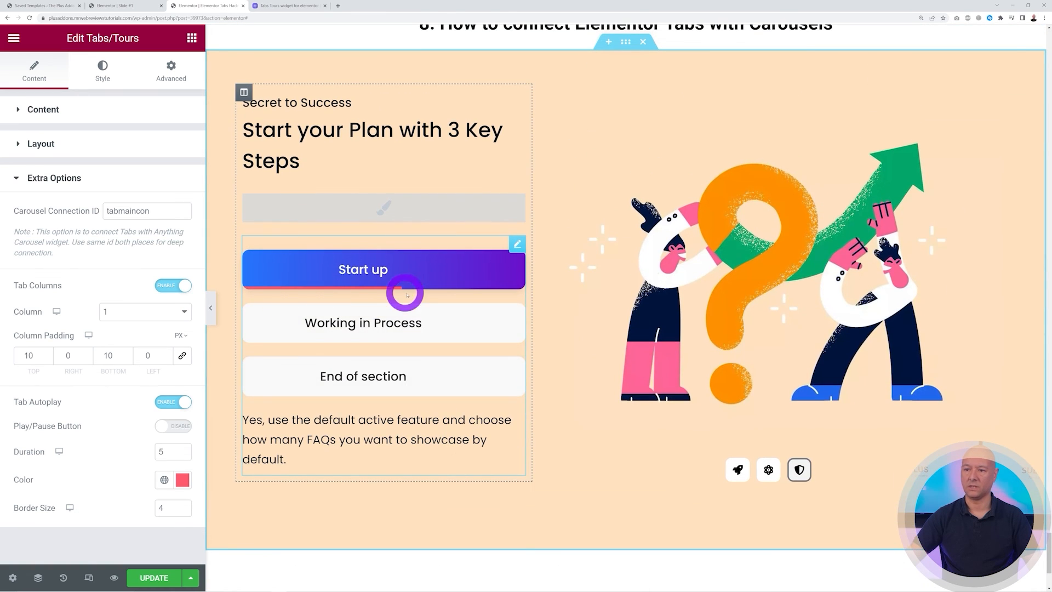